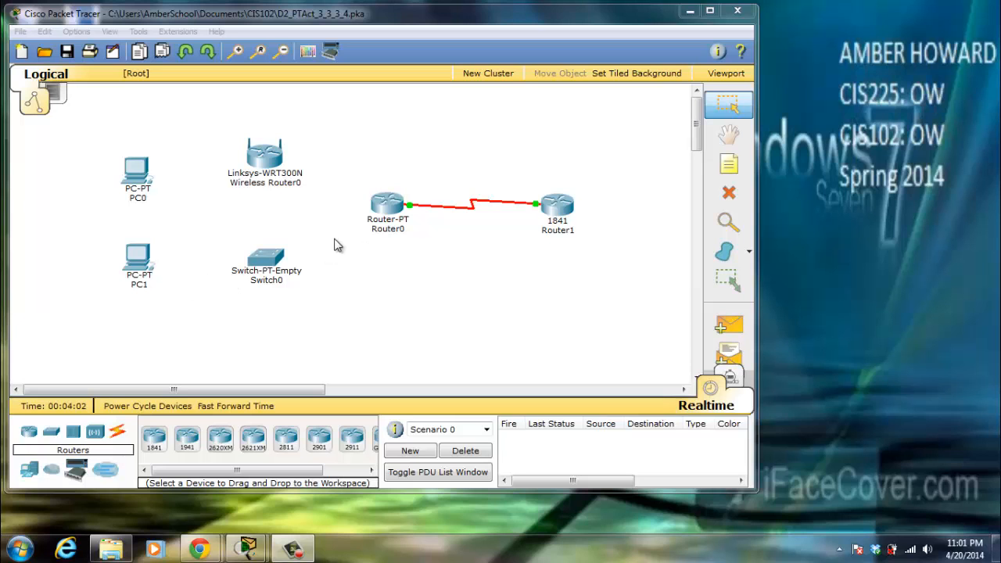
- Inspect the physical modules of Router0, Wireless Router0 and PC0, including the descriptions of PT-ROUTER-NM-1CFE and PT-HOST-NM-1CFE
click(385, 206)
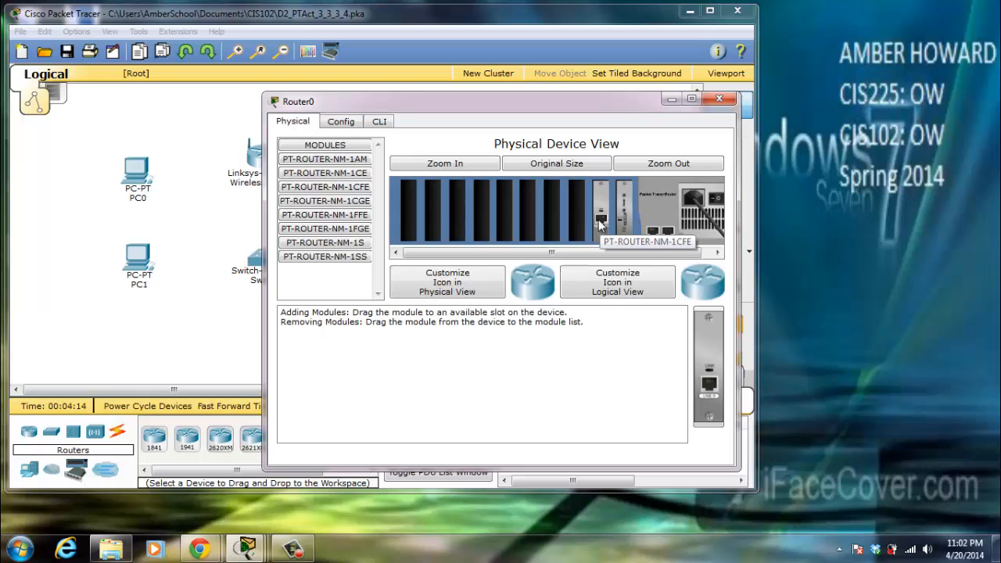
click(355, 188)
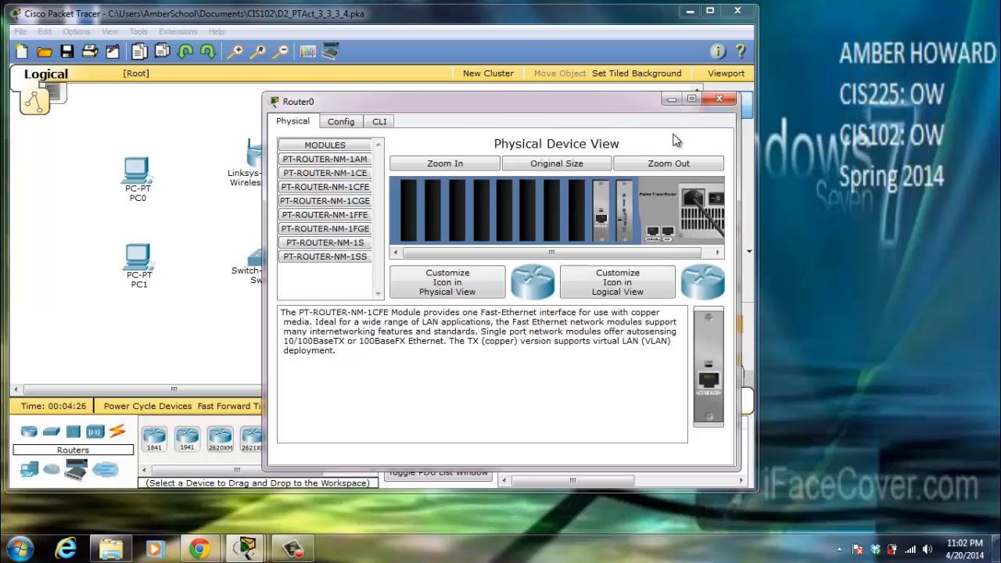
click(718, 98)
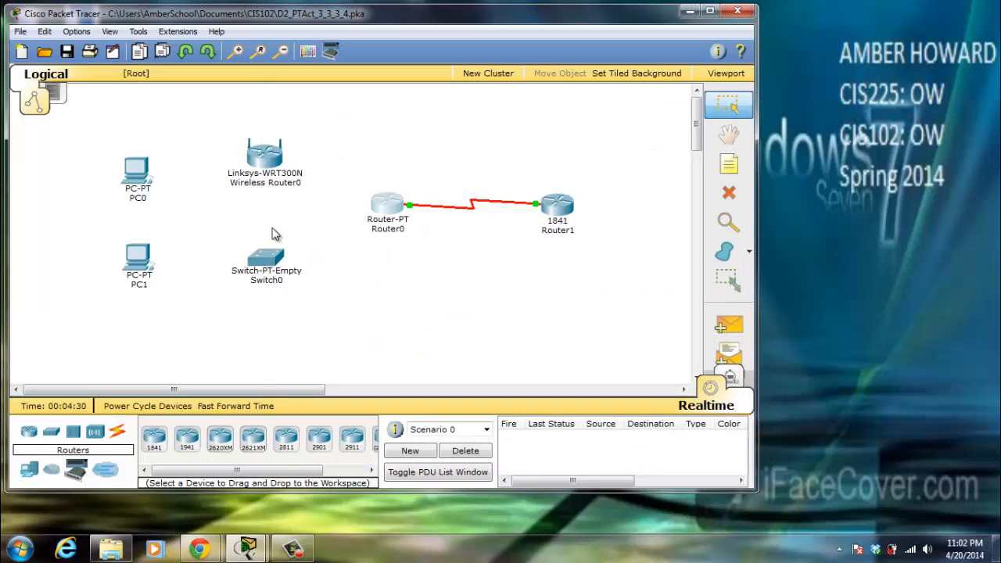
click(269, 178)
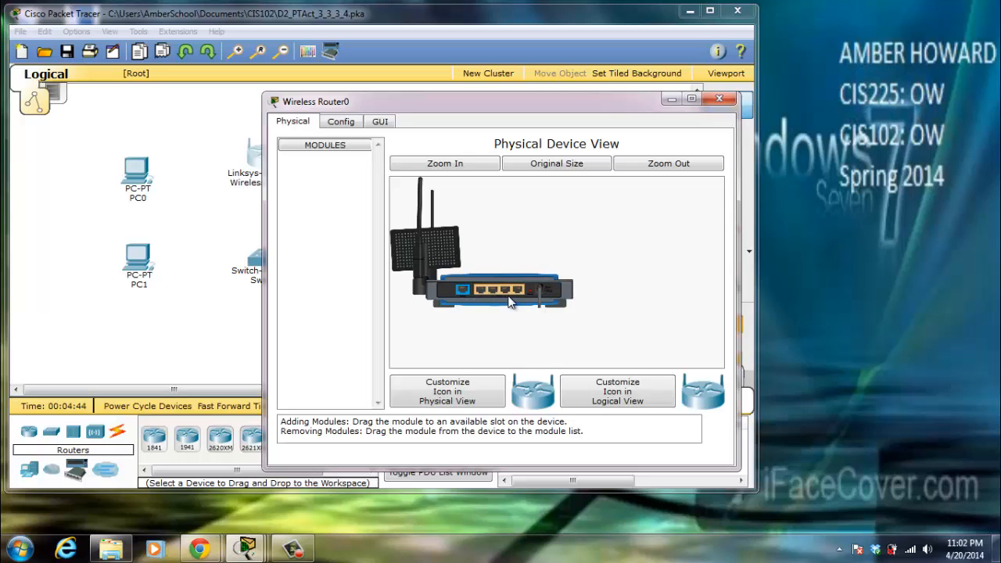
click(720, 99)
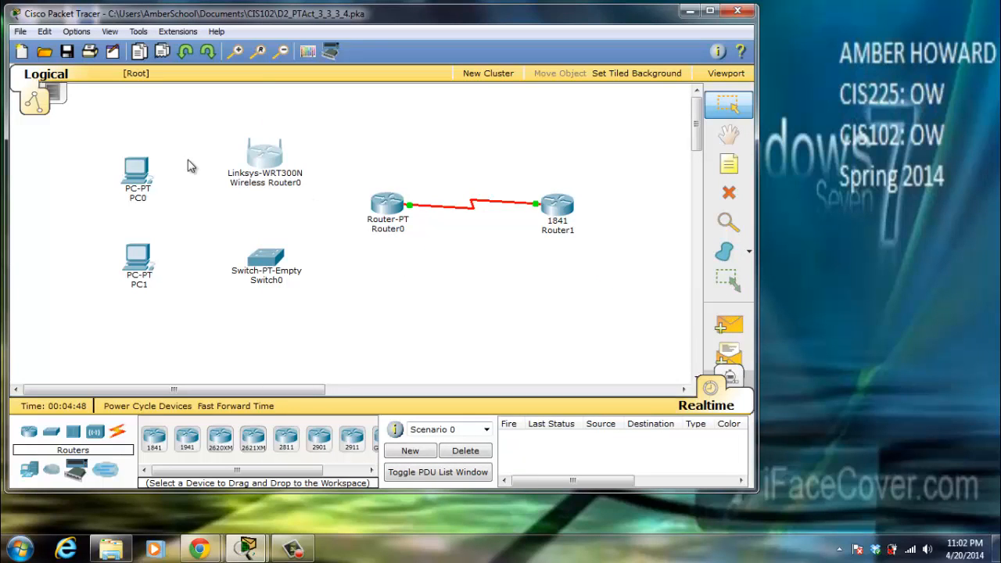
click(145, 174)
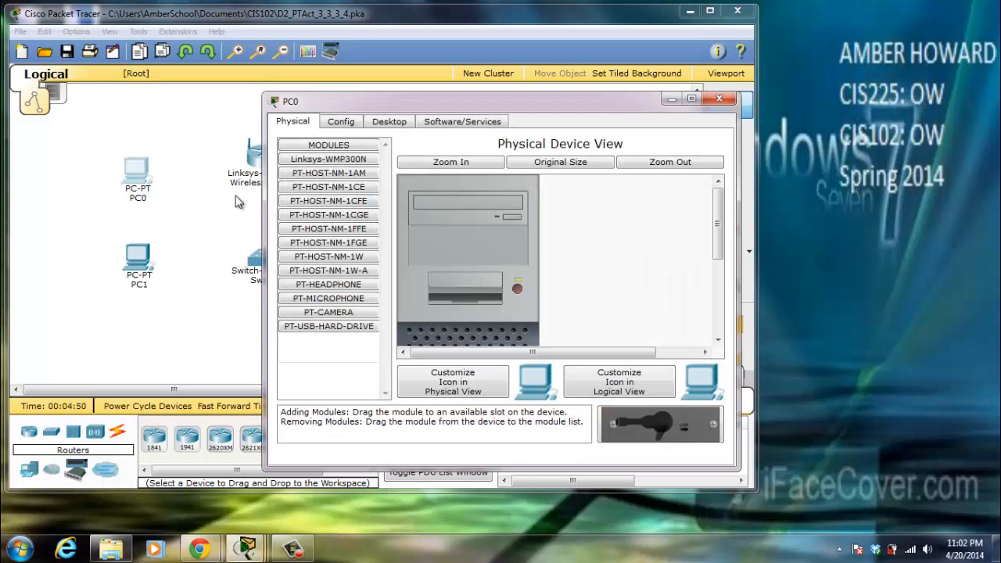
click(358, 203)
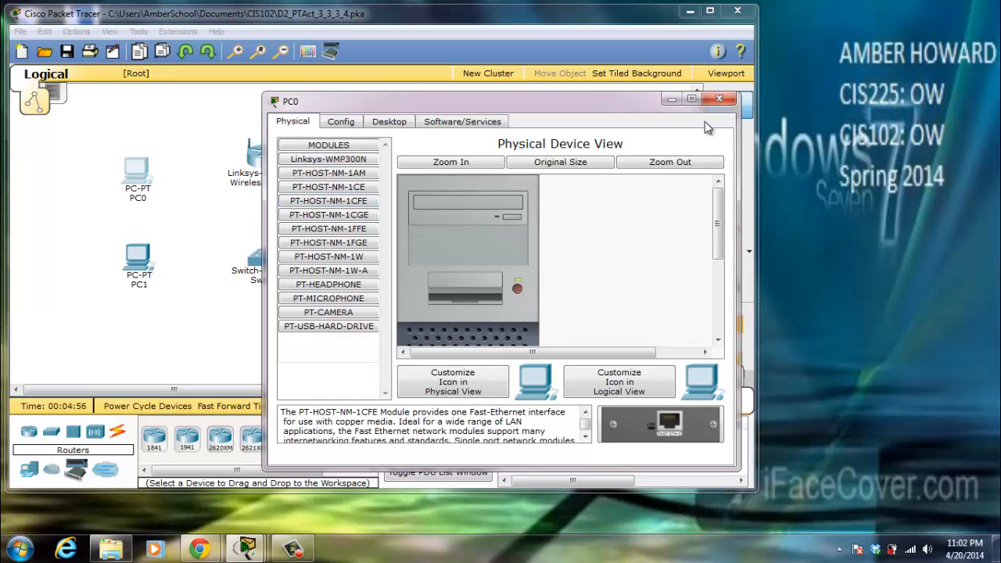
click(719, 98)
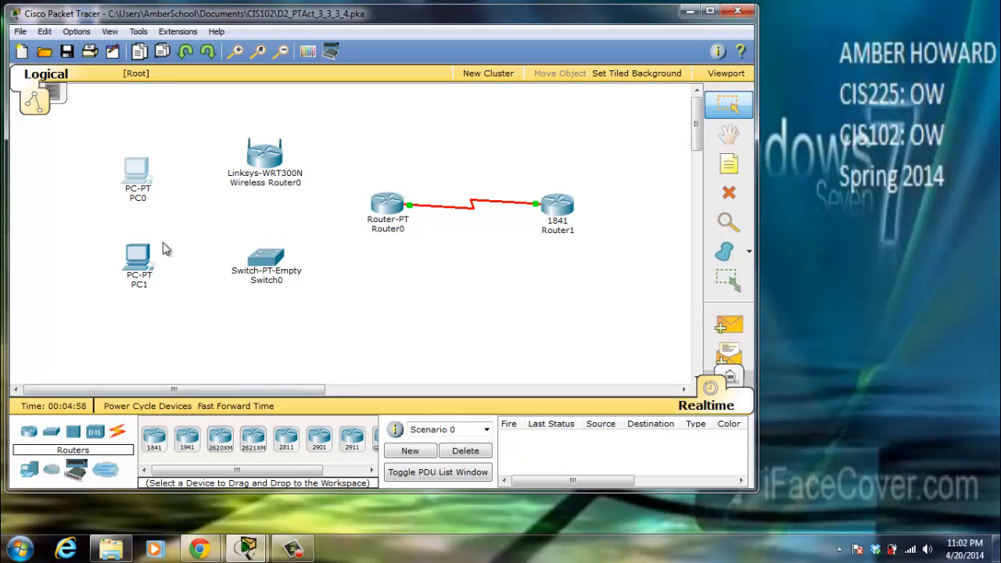
- Install four PT-SWITCH-NM-1CFE Fast Ethernet modules in Switch0, filling the empty slots nearest its power section
click(266, 257)
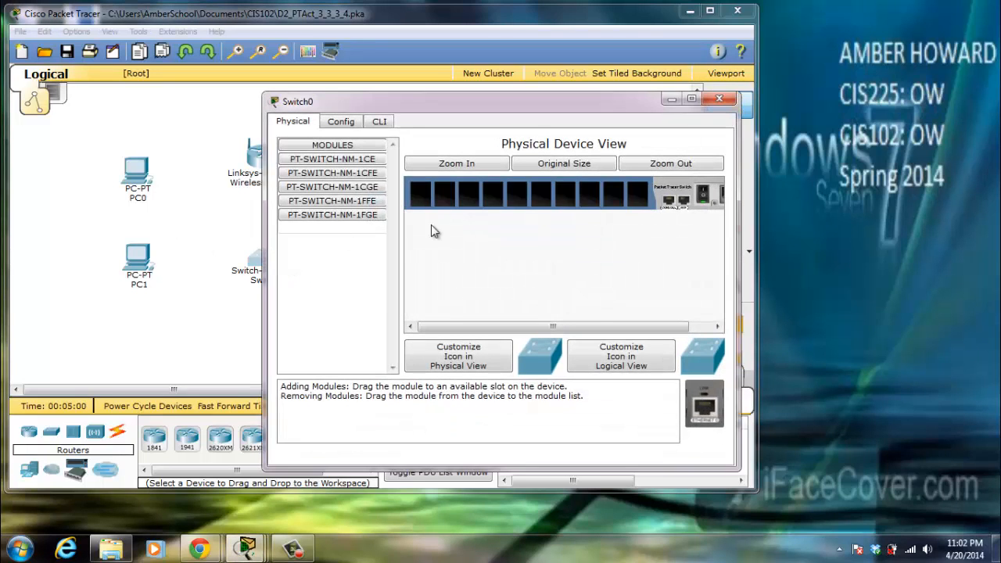
drag(531, 109, 584, 57)
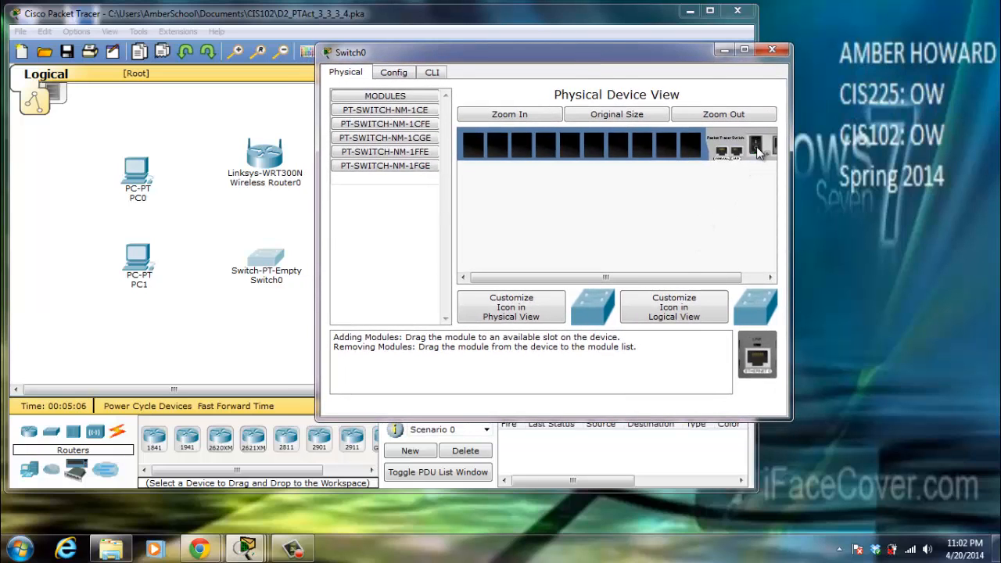
click(424, 125)
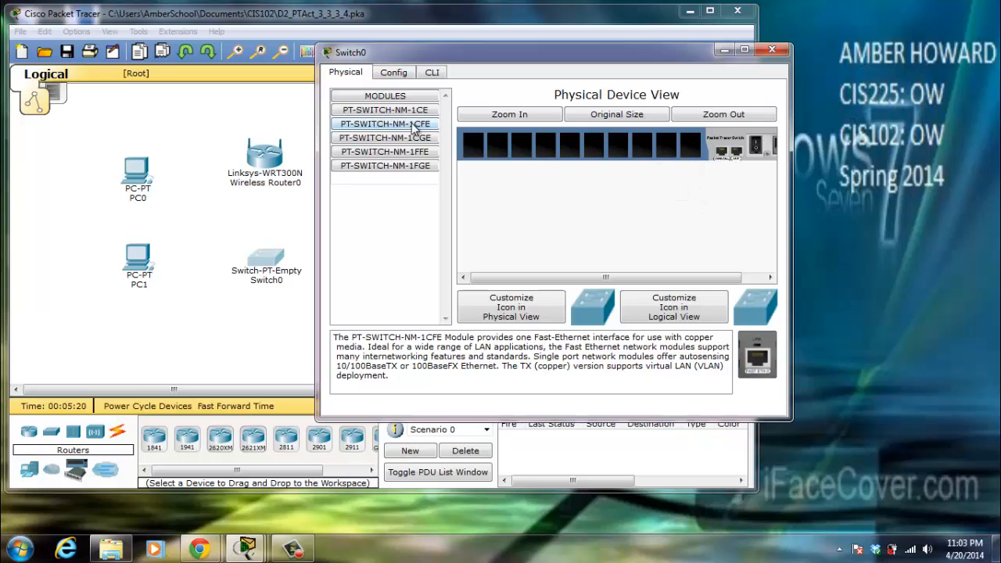
drag(399, 129, 690, 147)
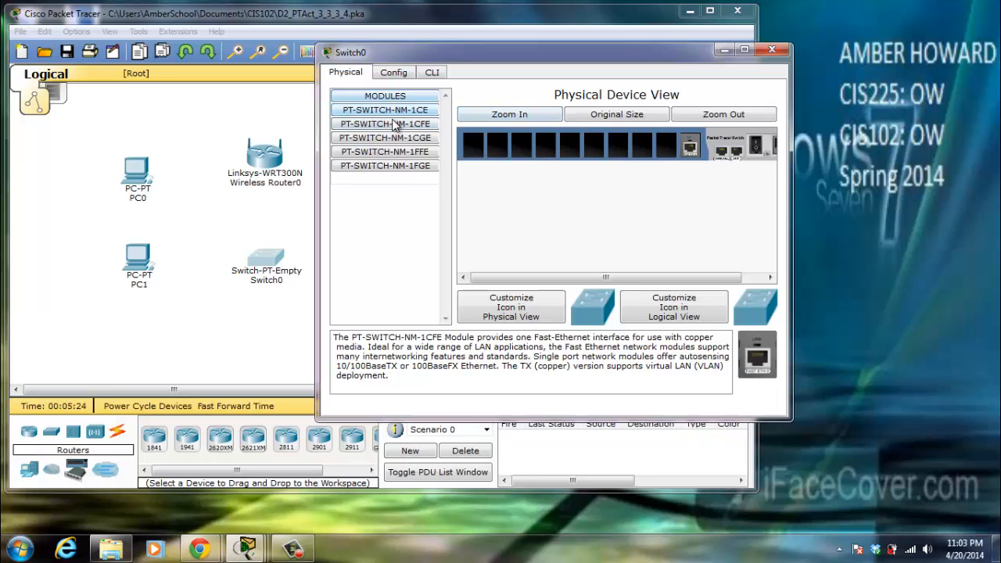
drag(396, 125, 665, 148)
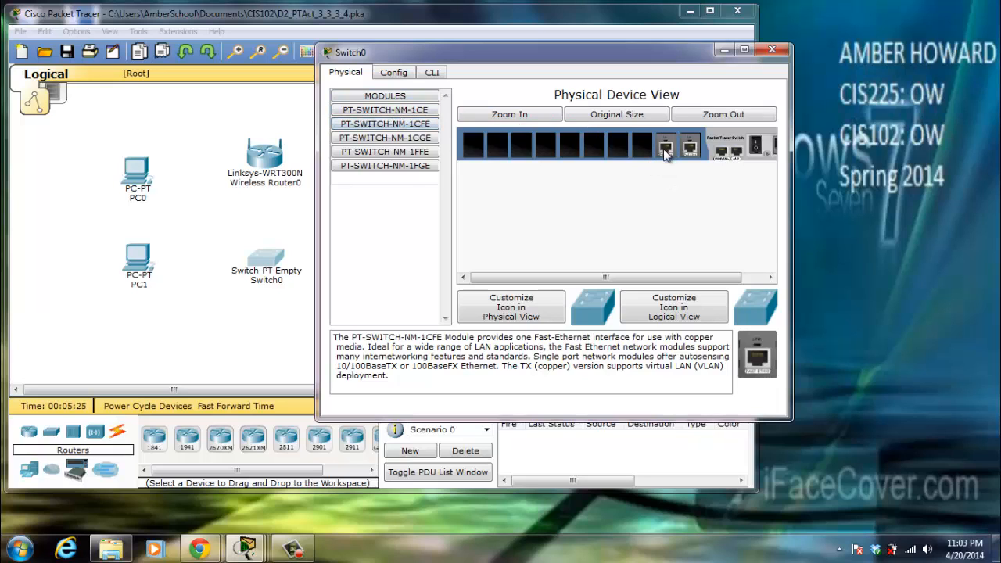
drag(412, 131, 642, 148)
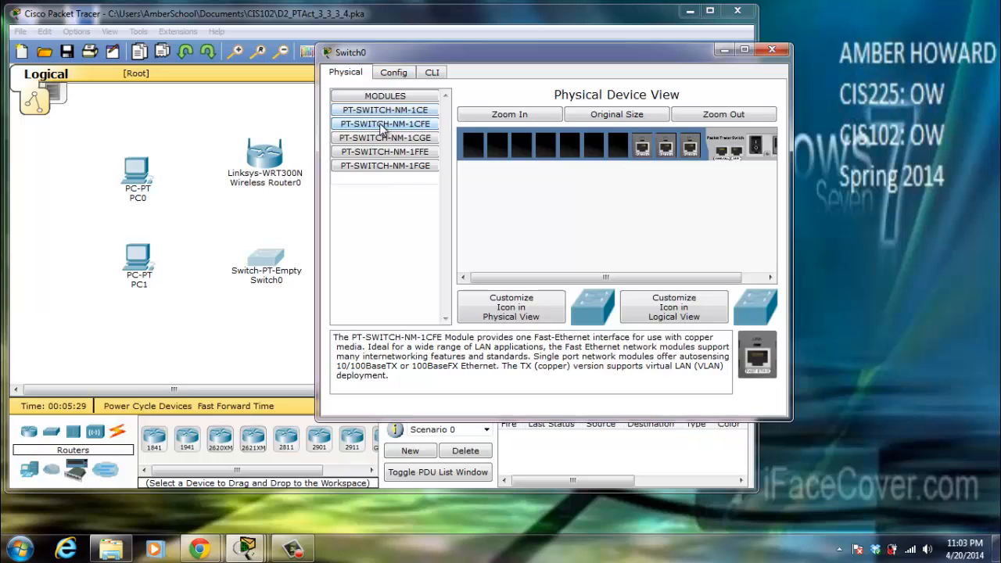
drag(383, 129, 594, 150)
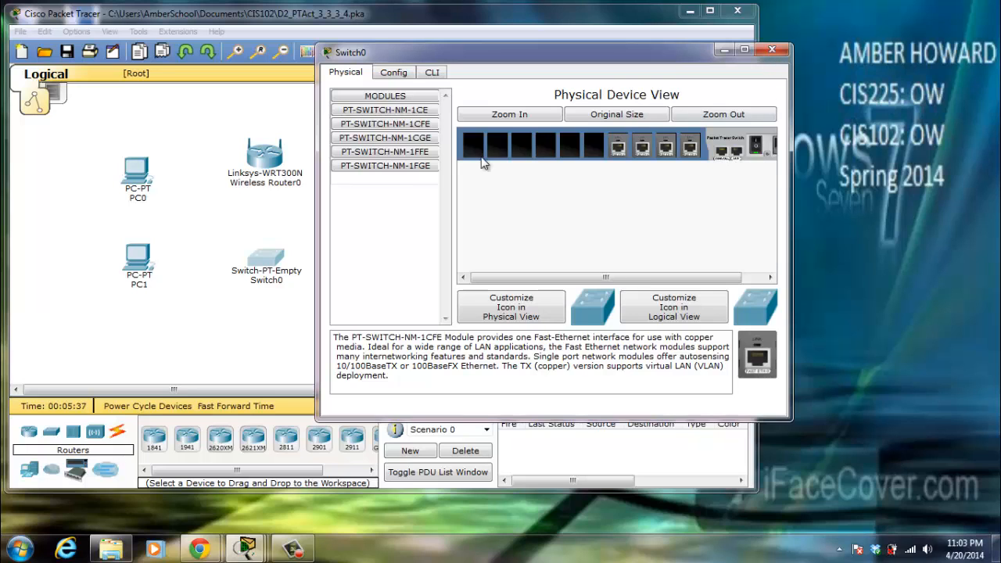
- Check the port status of Switch0's interfaces FastEthernet0/1, FastEthernet1/1, FastEthernet2/1 and FastEthernet3/1
click(390, 73)
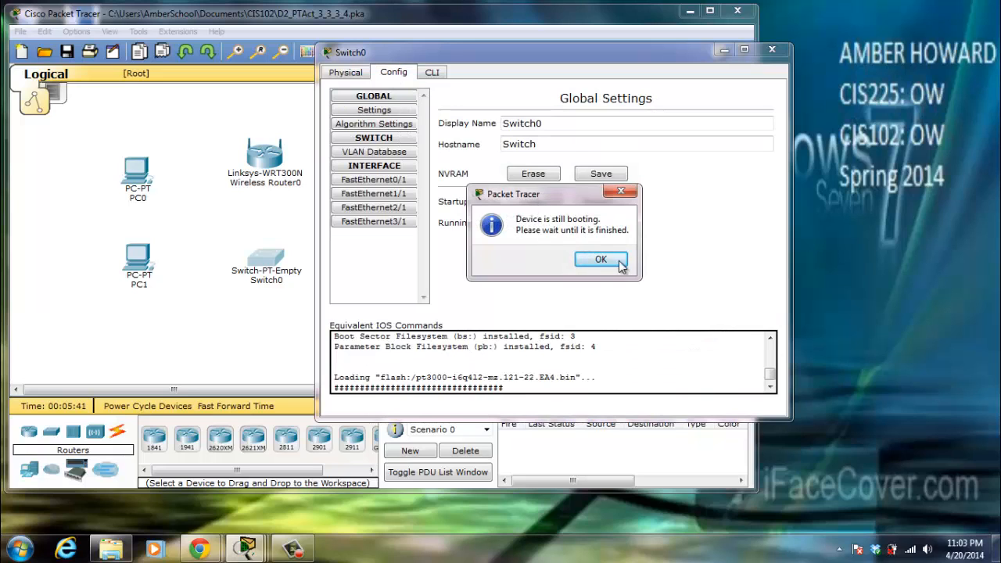
click(601, 260)
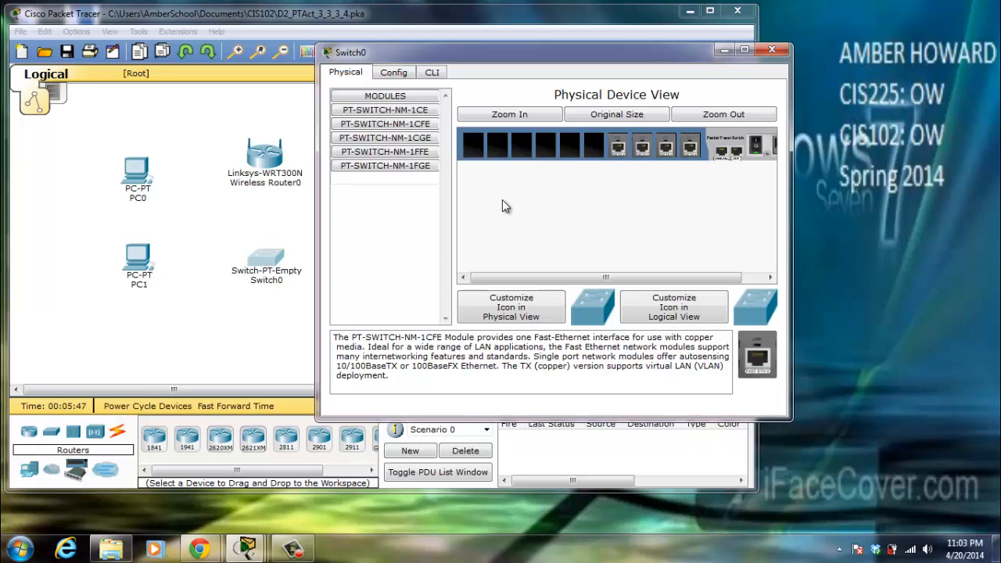
click(385, 71)
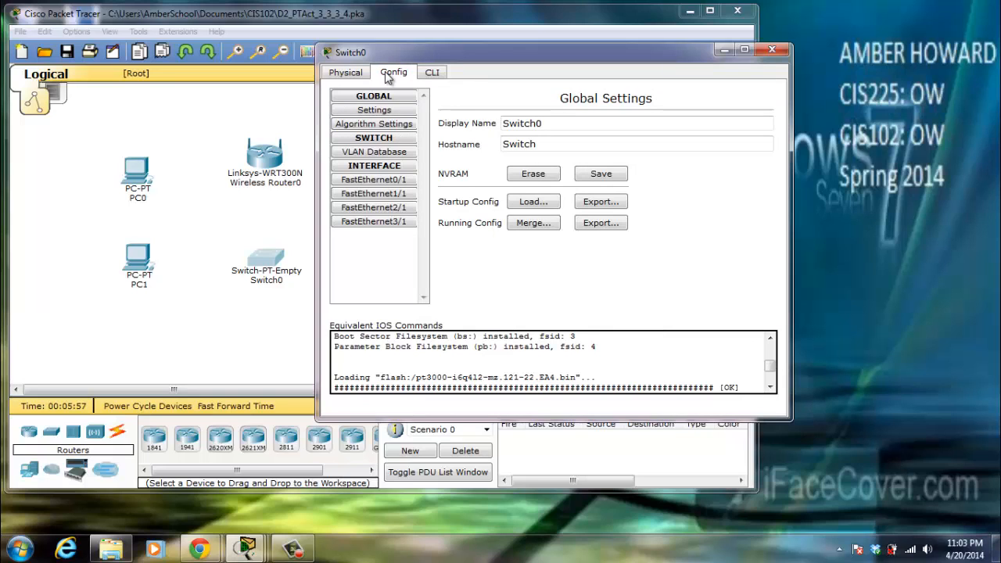
click(367, 181)
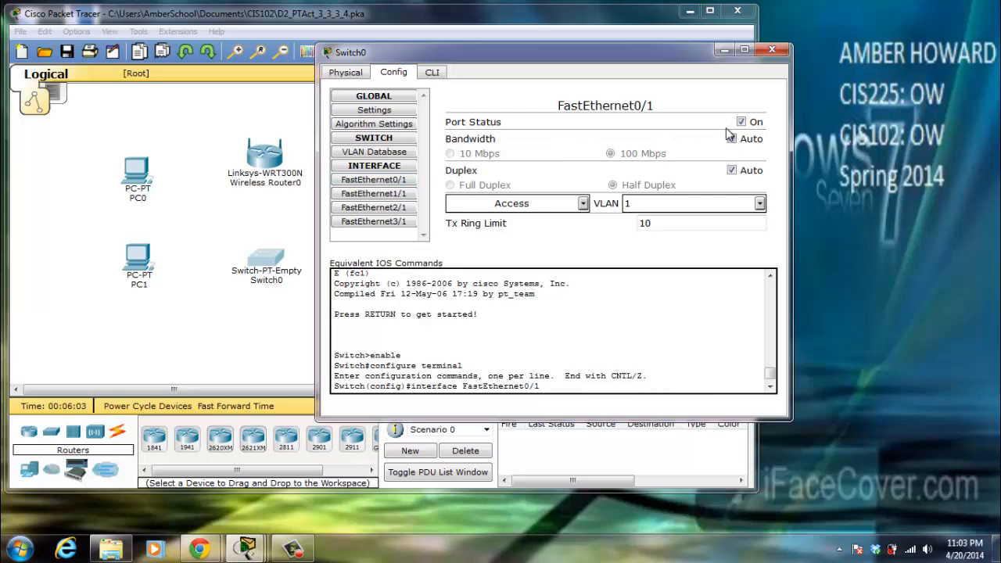
click(381, 198)
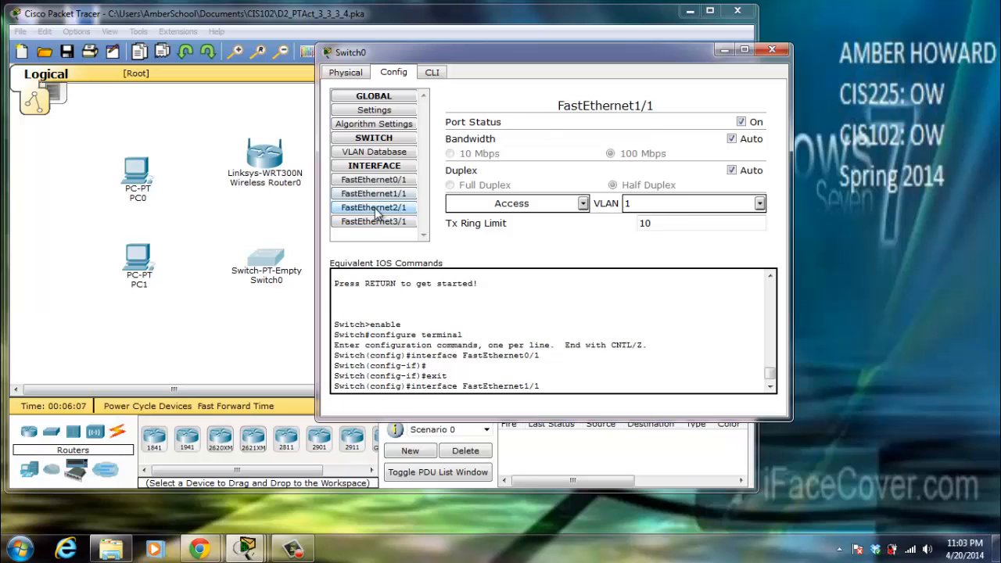
click(375, 207)
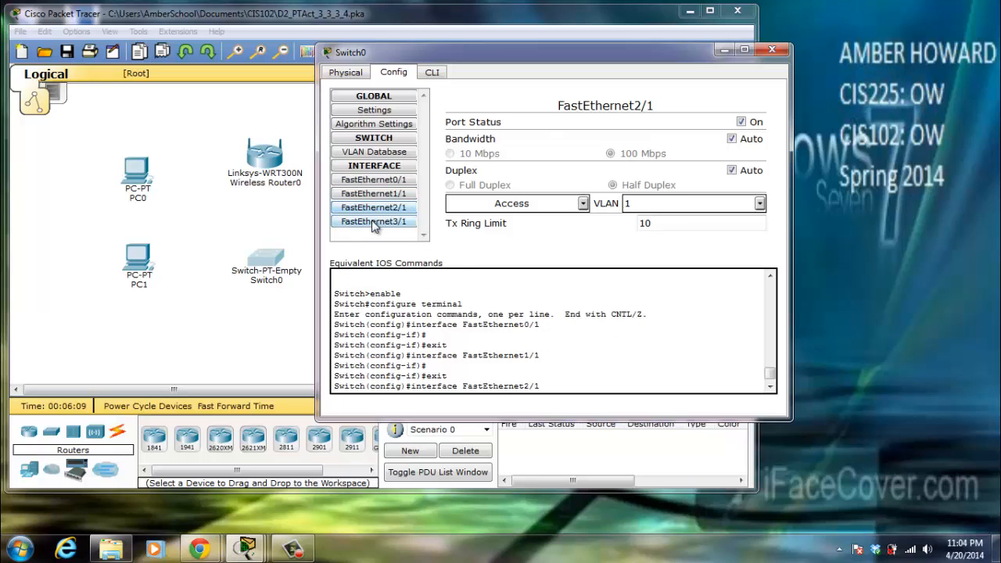
click(371, 221)
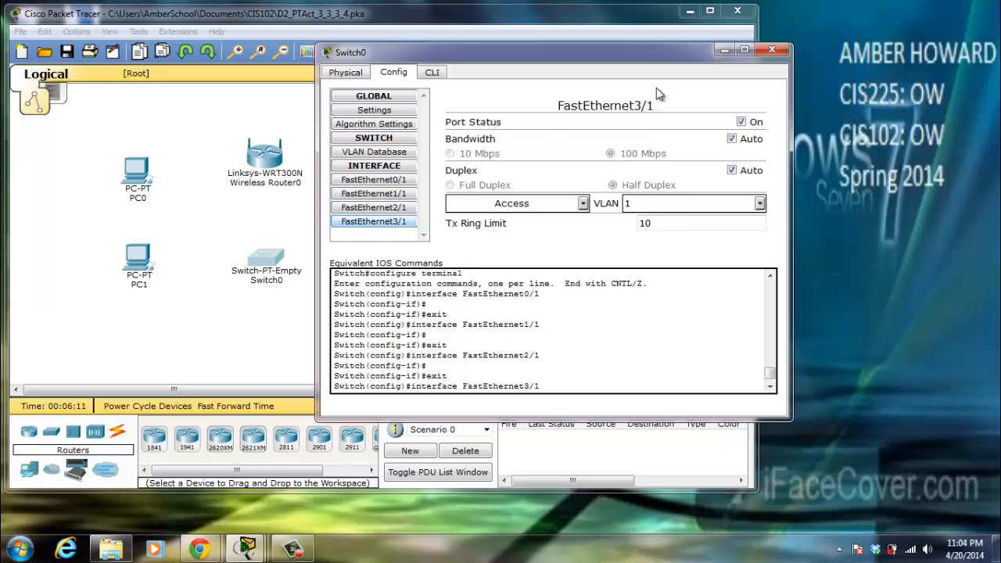
click(772, 51)
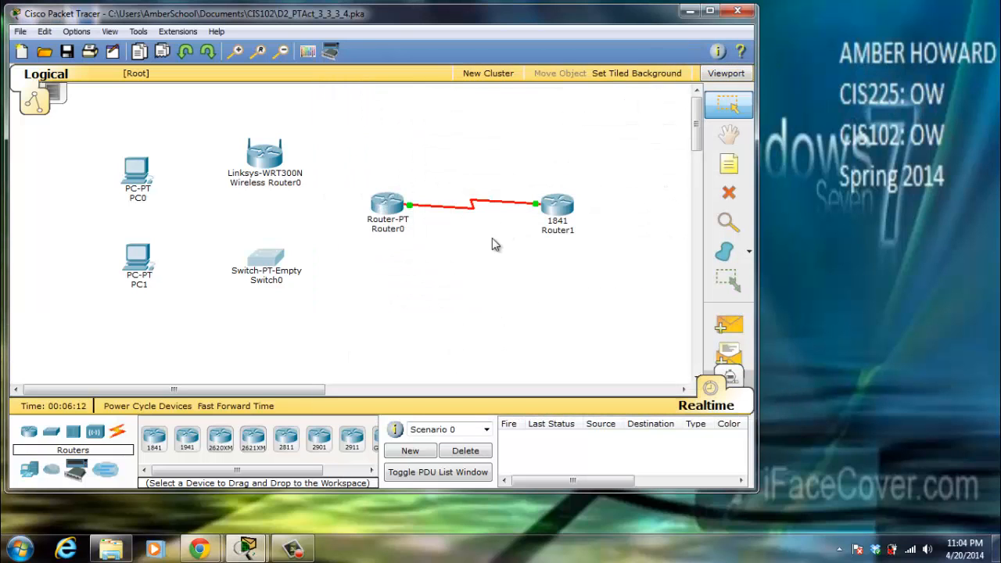
- Connect Wireless Router0's Ethernet 1 port to Switch0's FastEthernet0/1 with a Copper Cross-Over cable
click(118, 431)
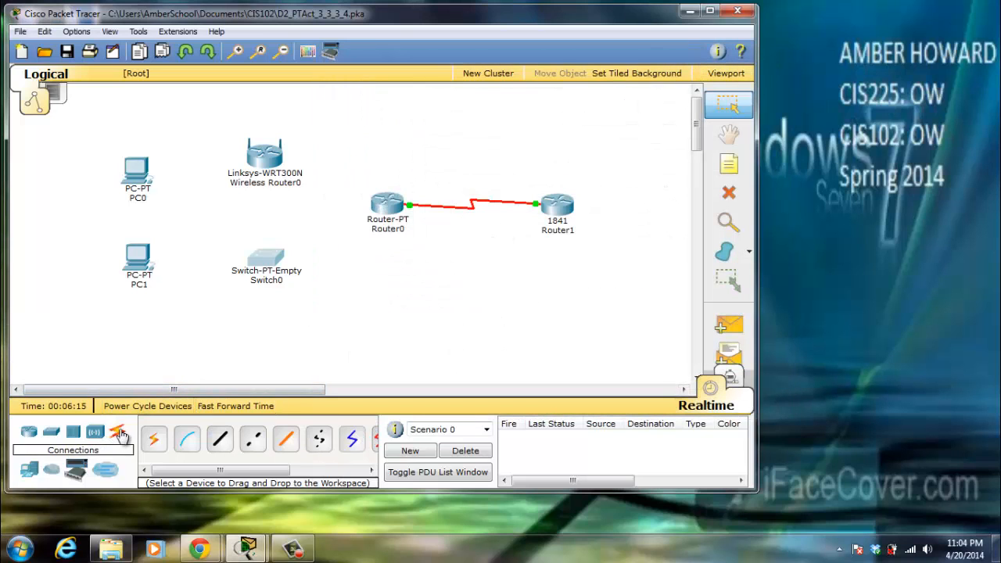
click(255, 439)
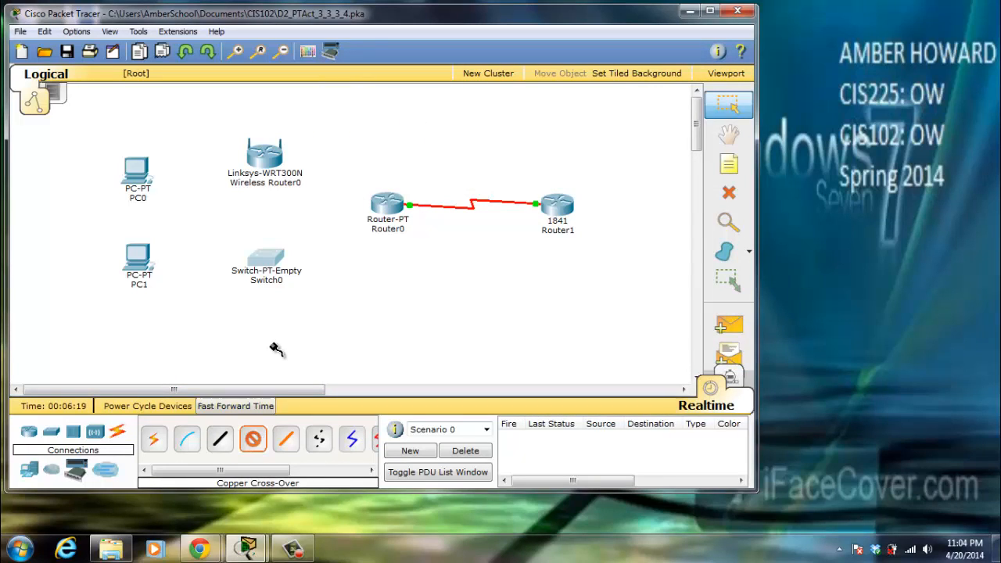
click(266, 159)
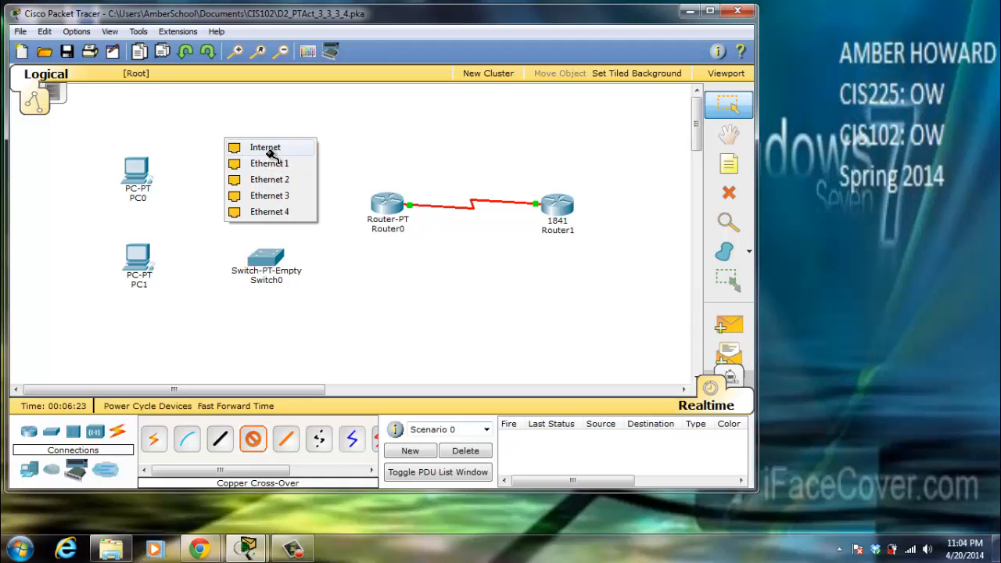
click(266, 162)
click(264, 269)
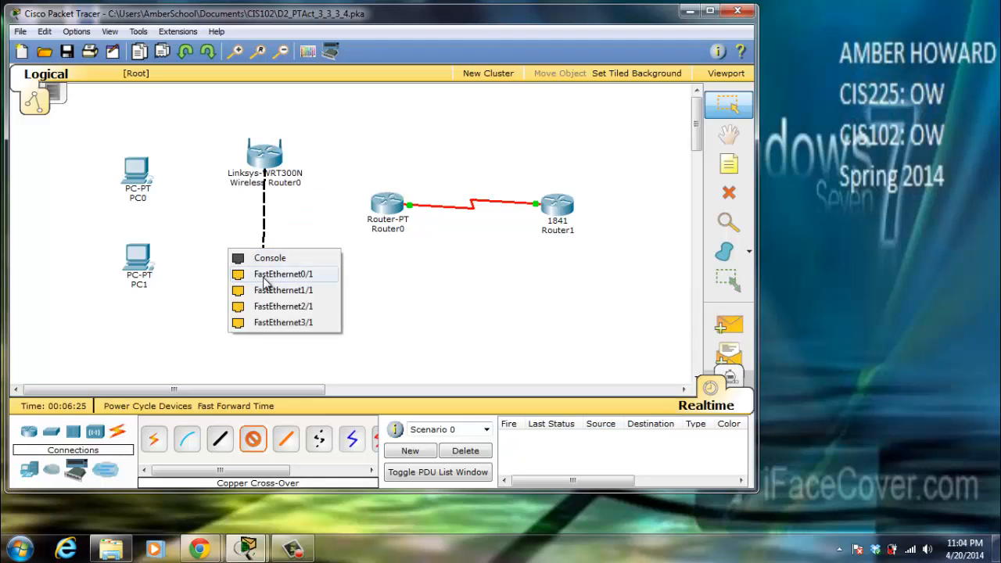
click(265, 275)
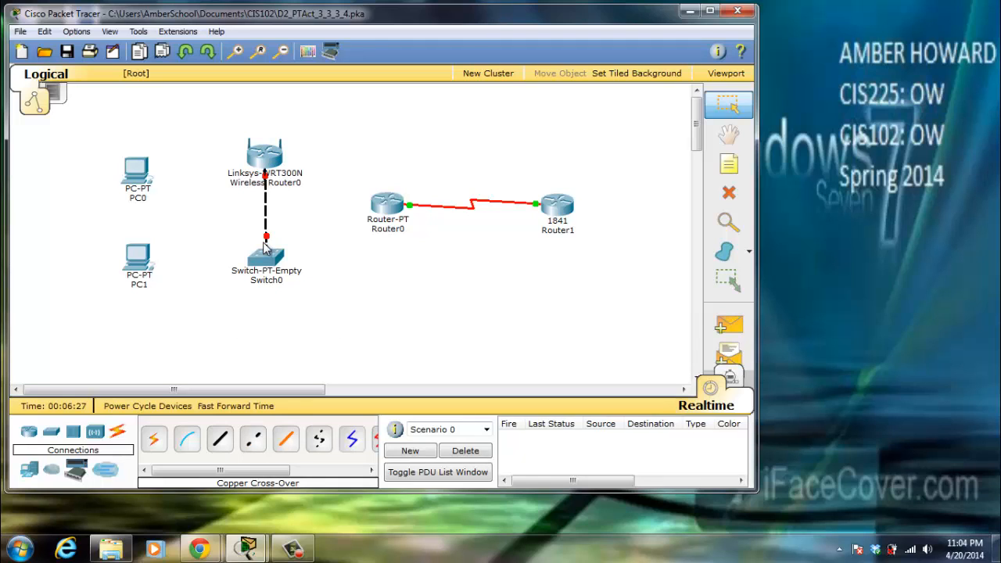
click(267, 166)
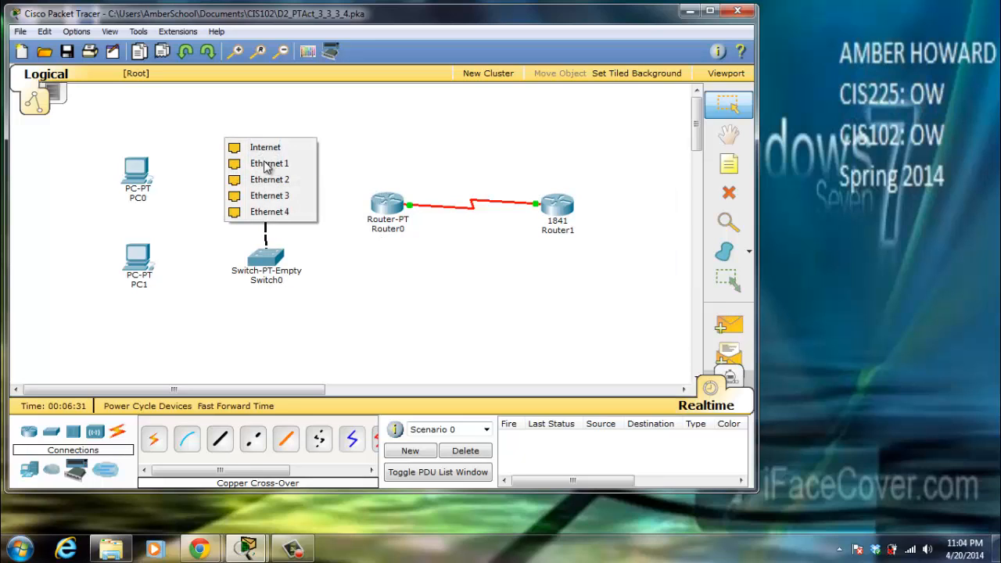
click(265, 165)
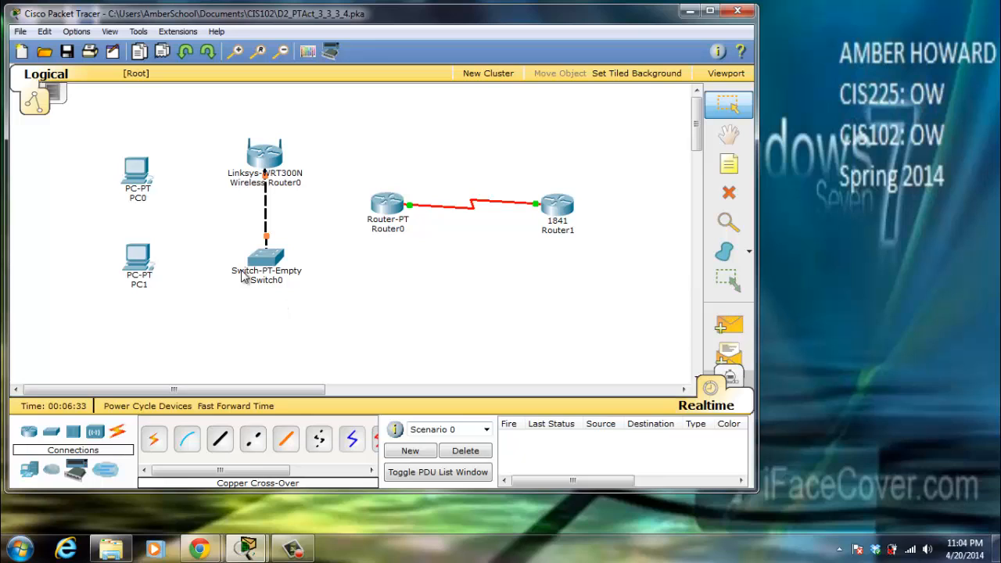
- Connect PC0's FastEthernet0 port to Switch0's FastEthernet1/1 with a Copper Straight-Through cable
click(222, 439)
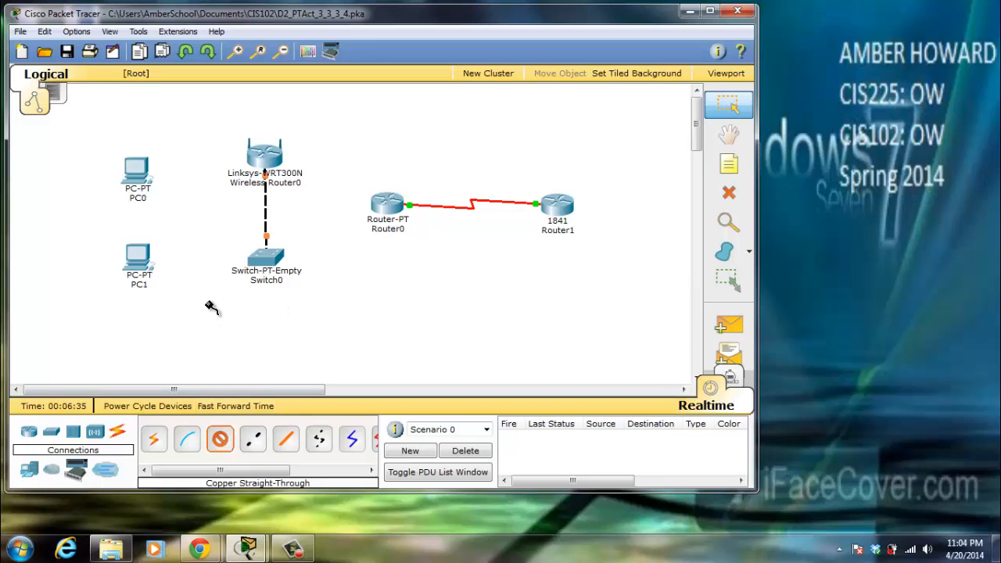
click(137, 174)
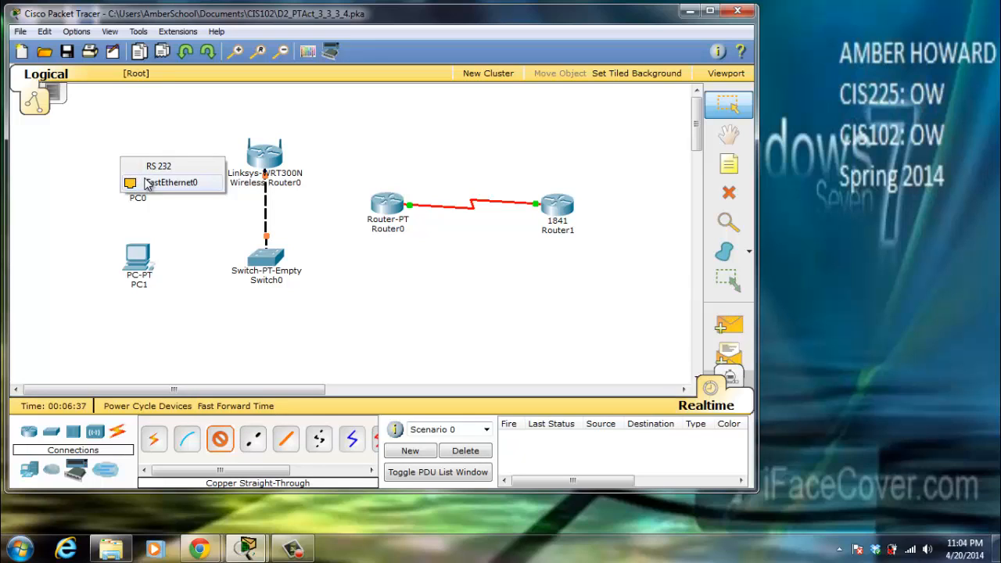
click(151, 178)
click(253, 263)
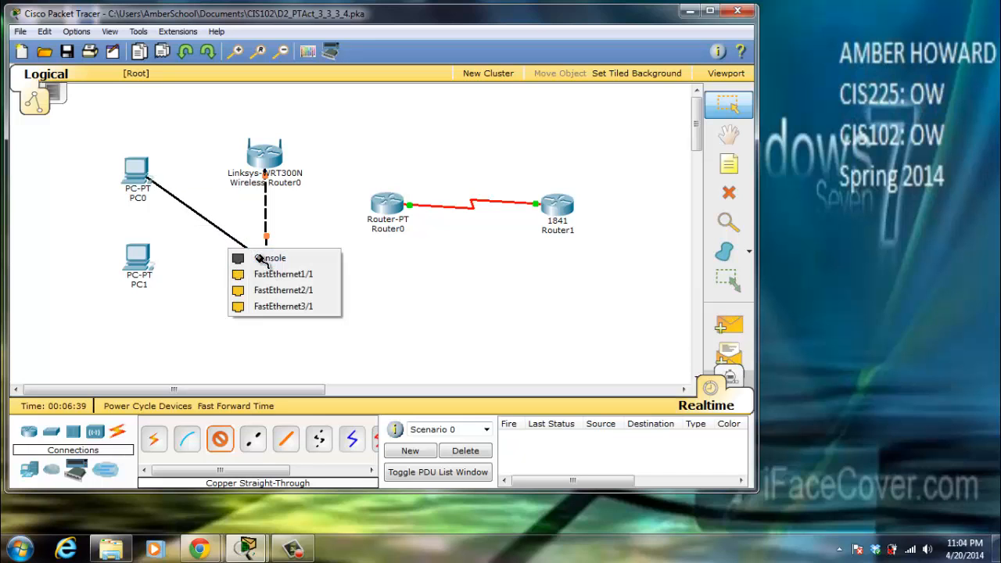
click(266, 275)
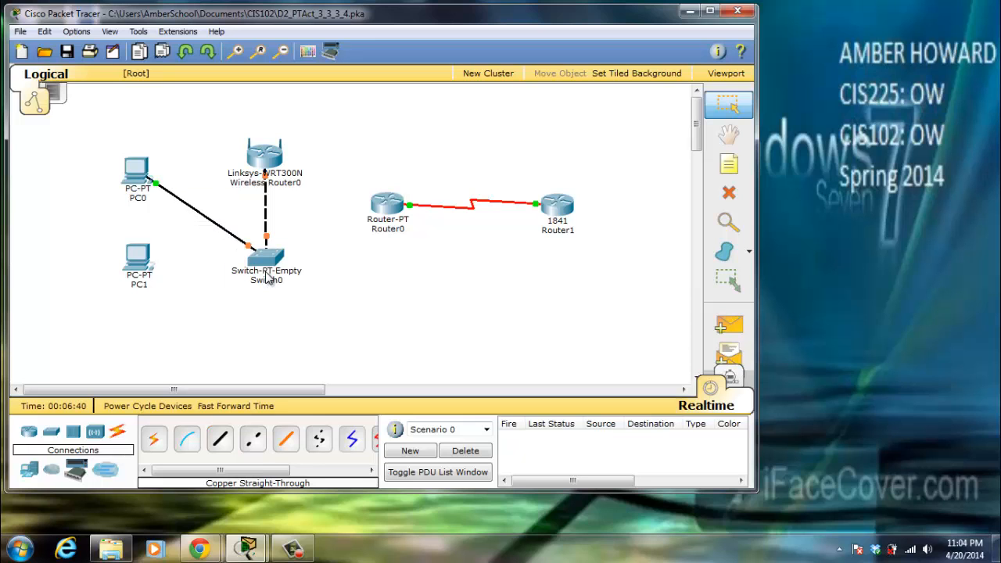
- Connect PC1's FastEthernet0 port to Switch0's FastEthernet2/1 with a Copper Straight-Through cable
click(139, 261)
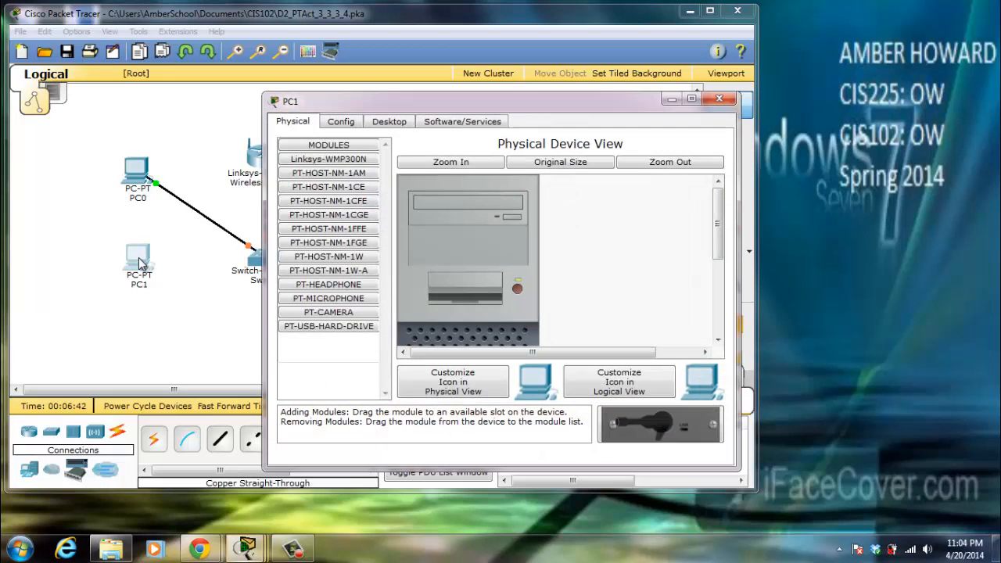
click(720, 98)
click(219, 439)
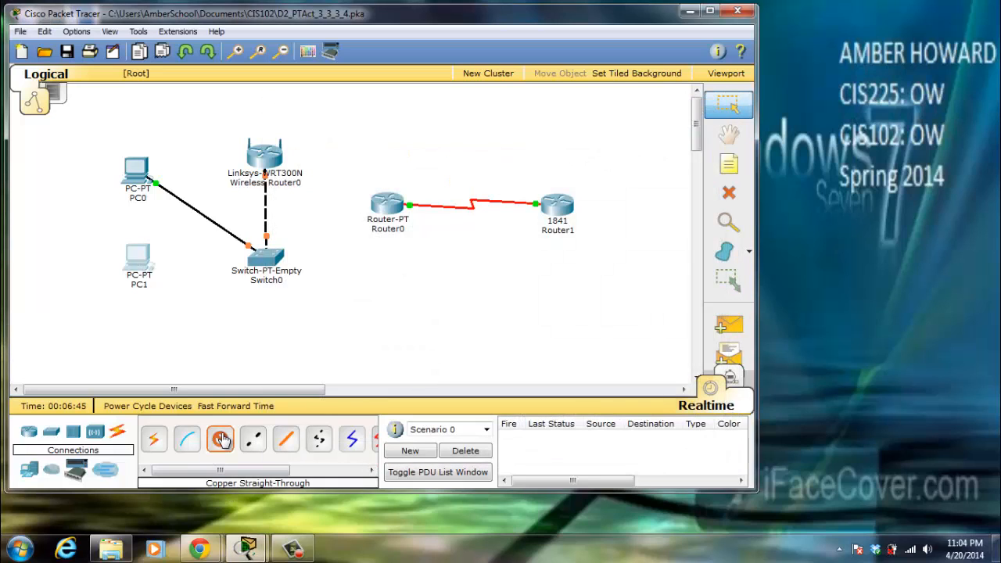
click(141, 258)
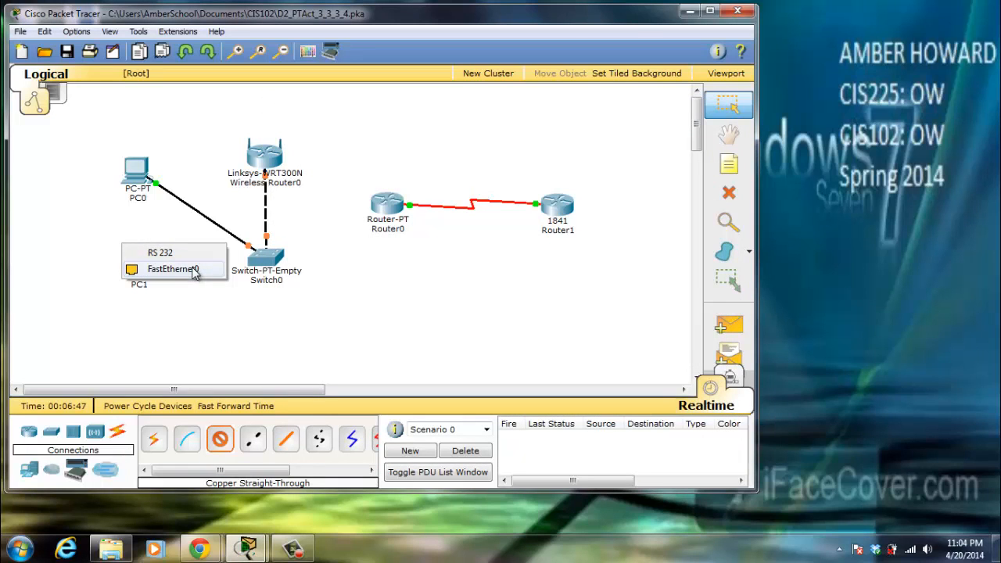
click(196, 269)
click(265, 259)
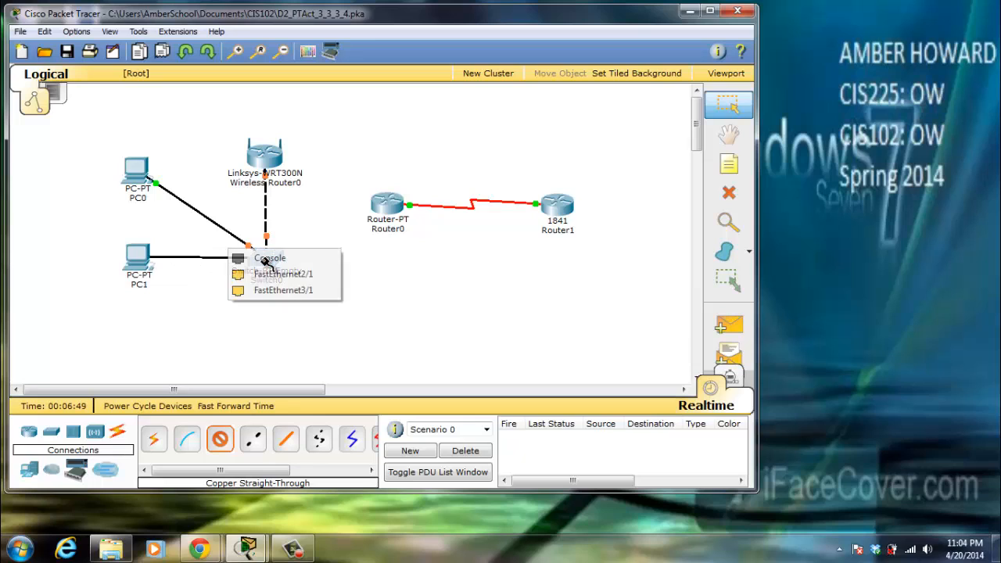
click(278, 274)
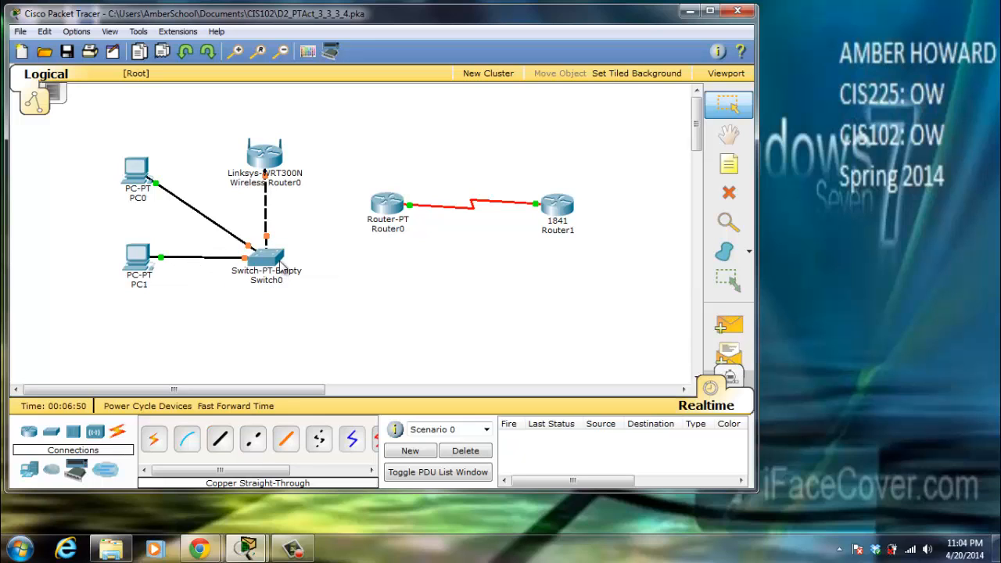
- Connect Switch0's FastEthernet3/1 port to Router0 with a Copper Straight-Through cable
click(224, 443)
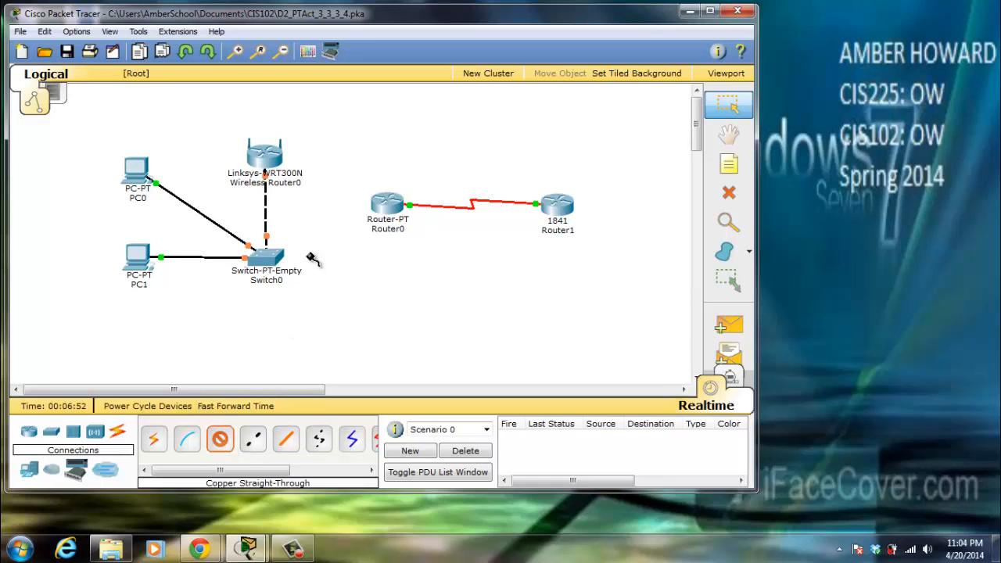
click(269, 259)
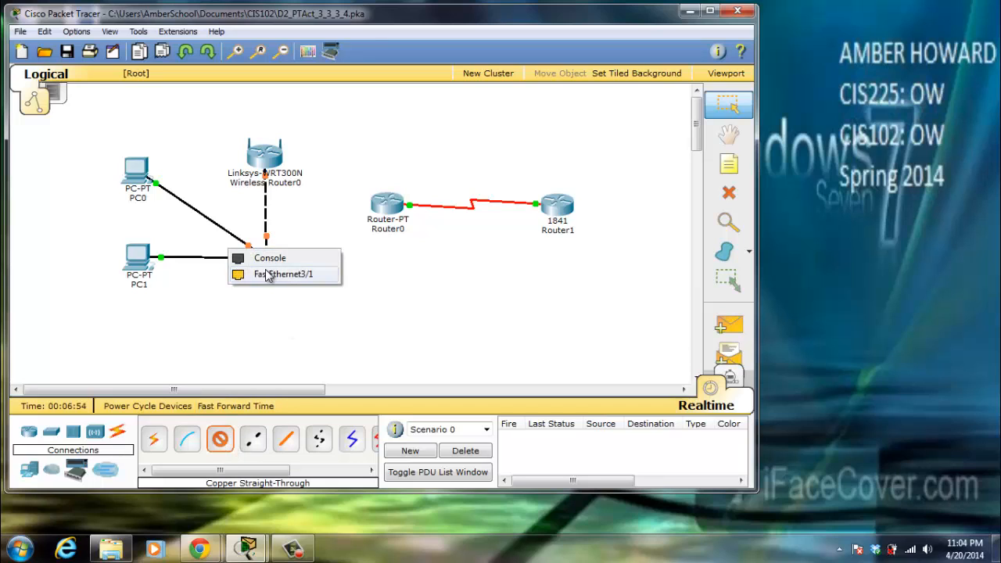
click(266, 273)
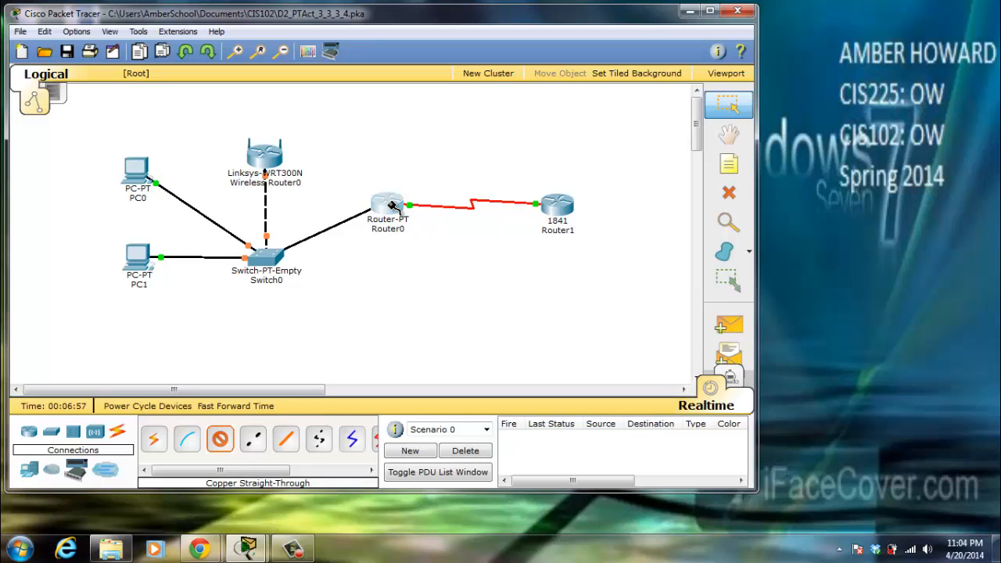
click(383, 205)
click(407, 234)
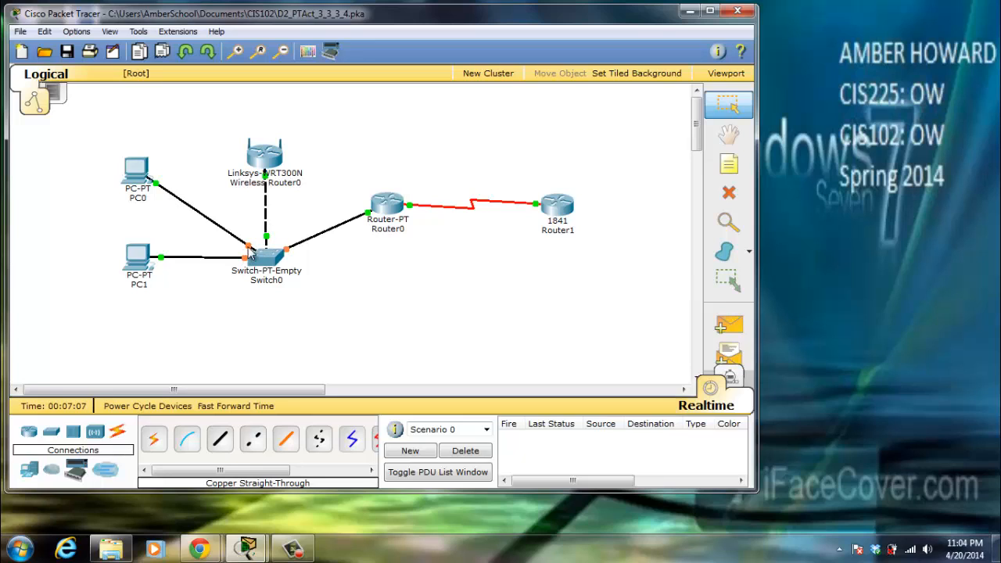
- Check the link status of Switch0's four cabled Fast Ethernet ports
mouse_move(287, 254)
mouse_move(294, 263)
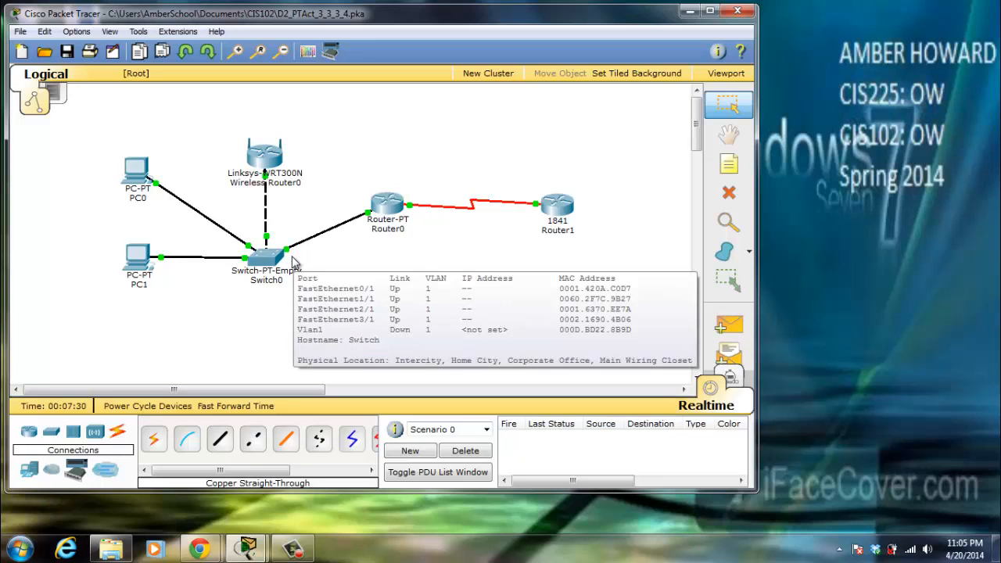